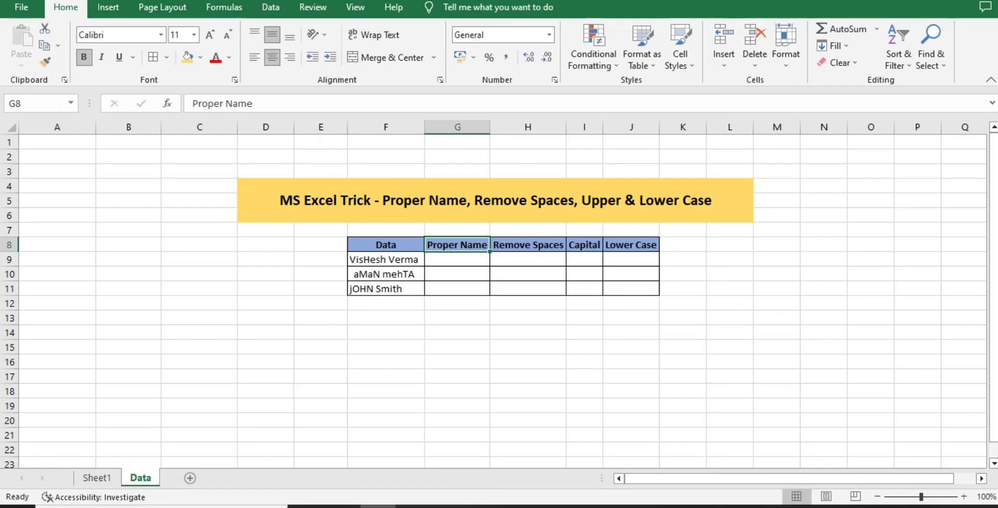
- Move around the name table and select the original names in column F
{"action": "key", "text": "Left"}
{"action": "key", "text": "Right"}
{"action": "key", "text": "Down"}
{"action": "key", "text": "Up"}
{"action": "key", "text": "Down"}
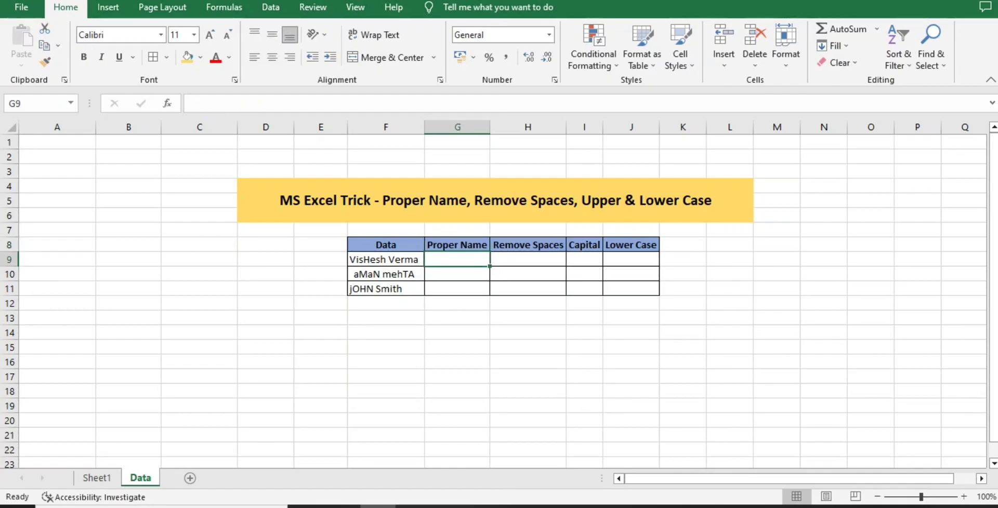
{"action": "key", "text": "Left"}
{"action": "key", "text": "shift+Down"}
{"action": "key", "text": "shift+Down"}
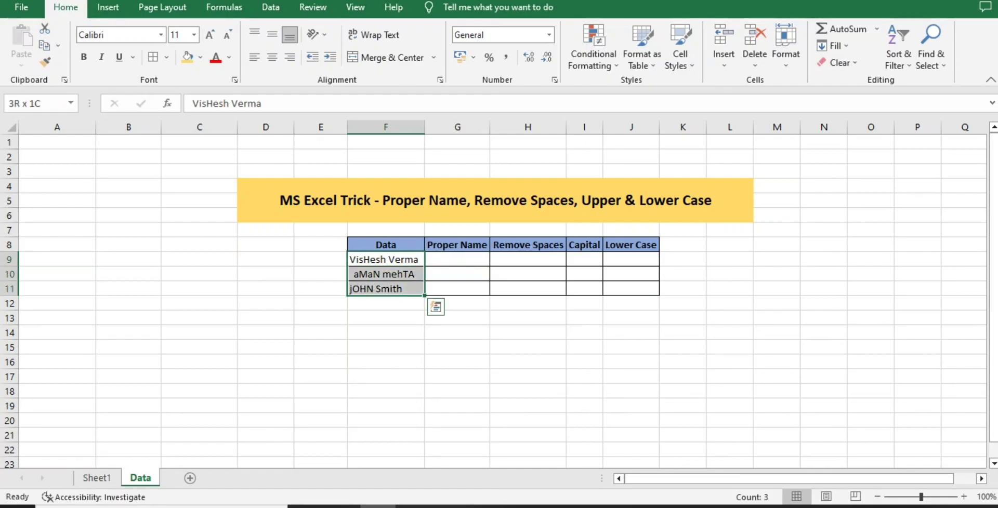
{"action": "key", "text": "shift+Up"}
{"action": "key", "text": "shift+Up"}
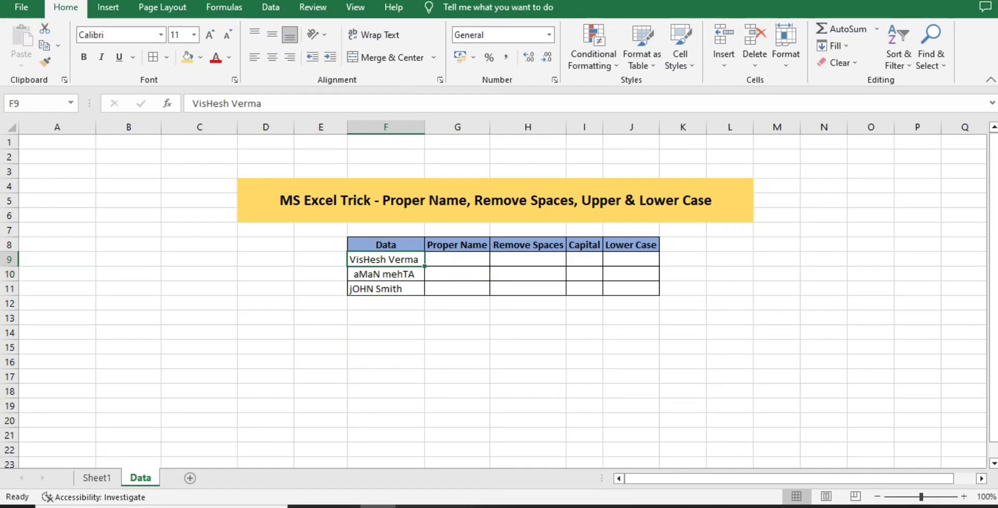
{"action": "key", "text": "Left"}
{"action": "key", "text": "Right"}
{"action": "double_click", "coordinate": [388, 260]}
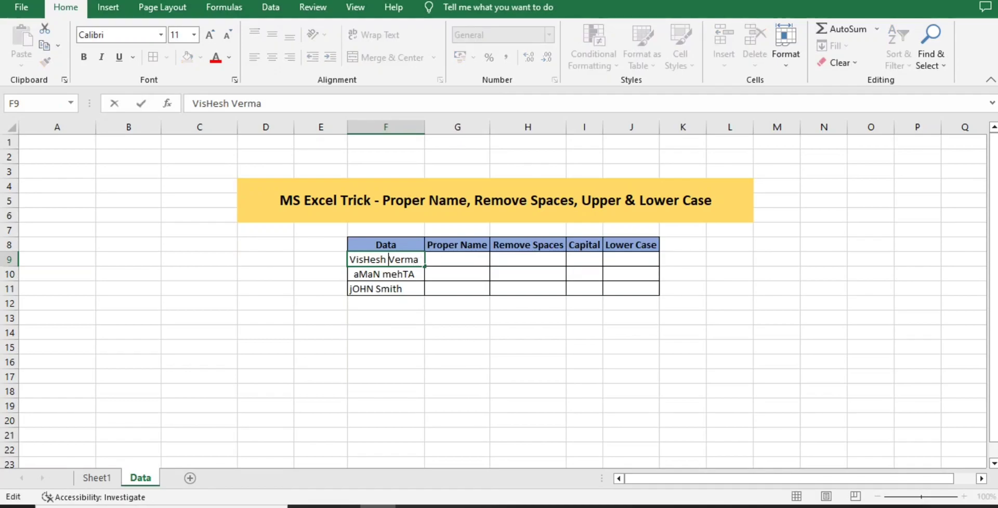
{"action": "key", "text": "Escape"}
{"action": "key", "text": "Down"}
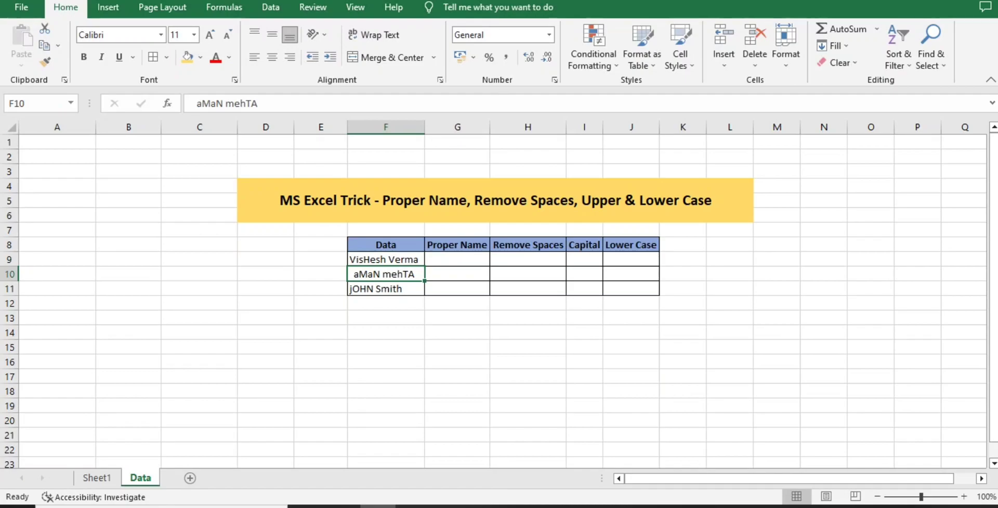
{"action": "double_click", "coordinate": [369, 274]}
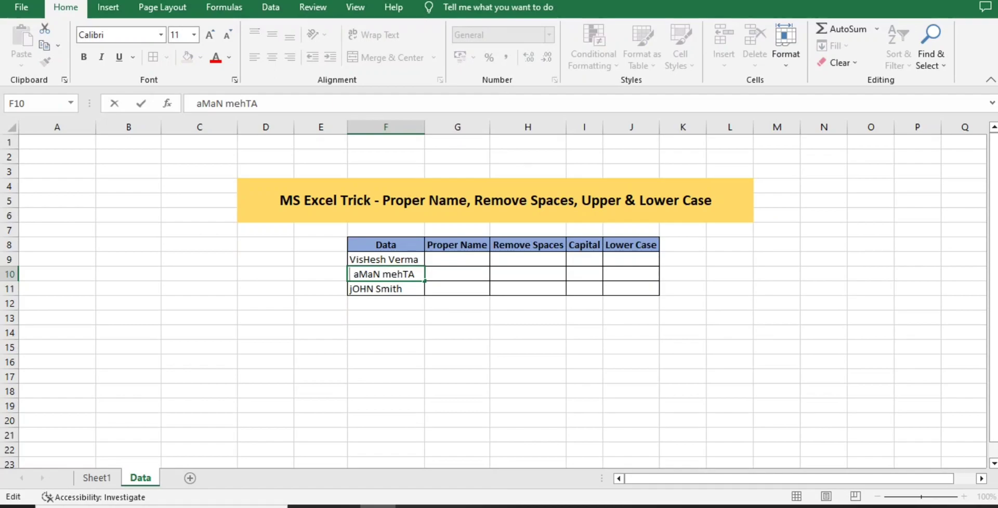
{"action": "key", "text": "Tab"}
{"action": "key", "text": "Return"}
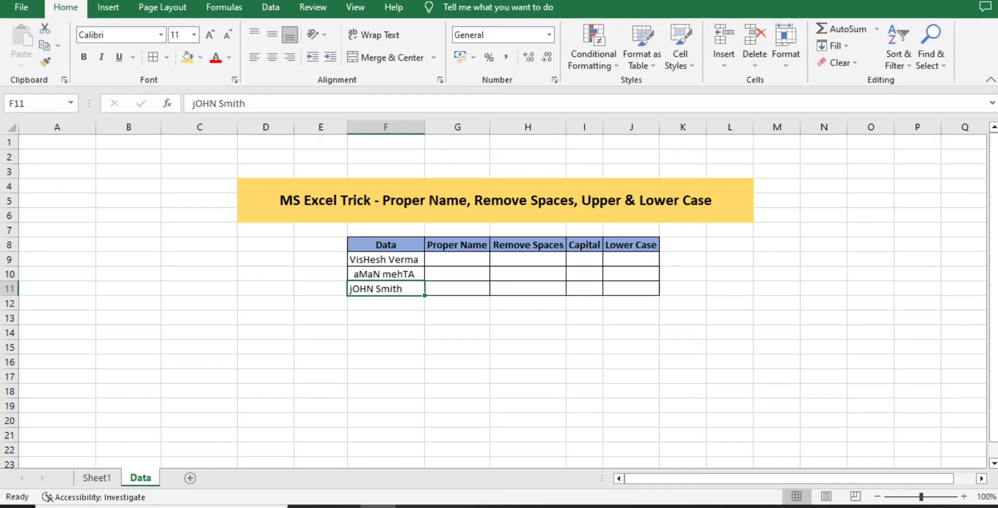
{"action": "key", "text": "Right"}
{"action": "key", "text": "Up"}
{"action": "key", "text": "Up"}
{"action": "key", "text": "Up"}
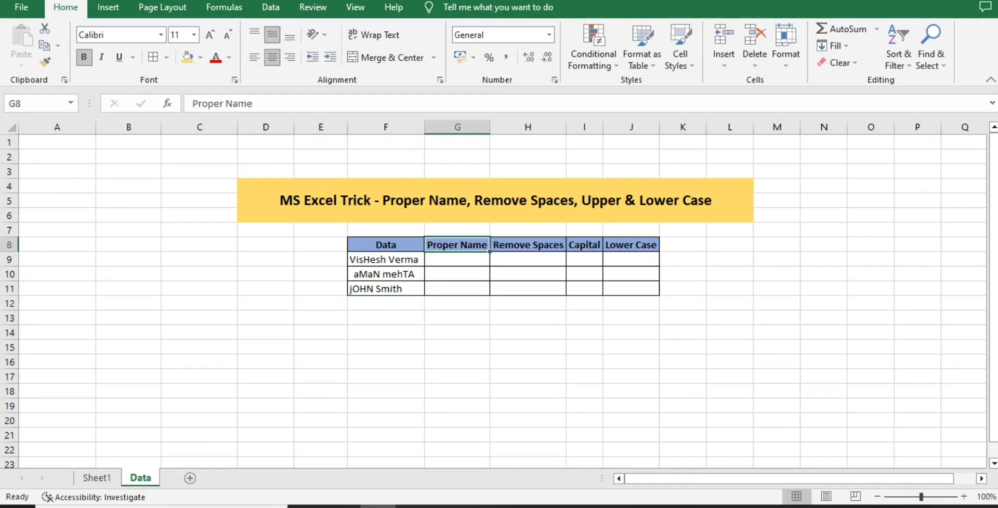
{"action": "key", "text": "Down"}
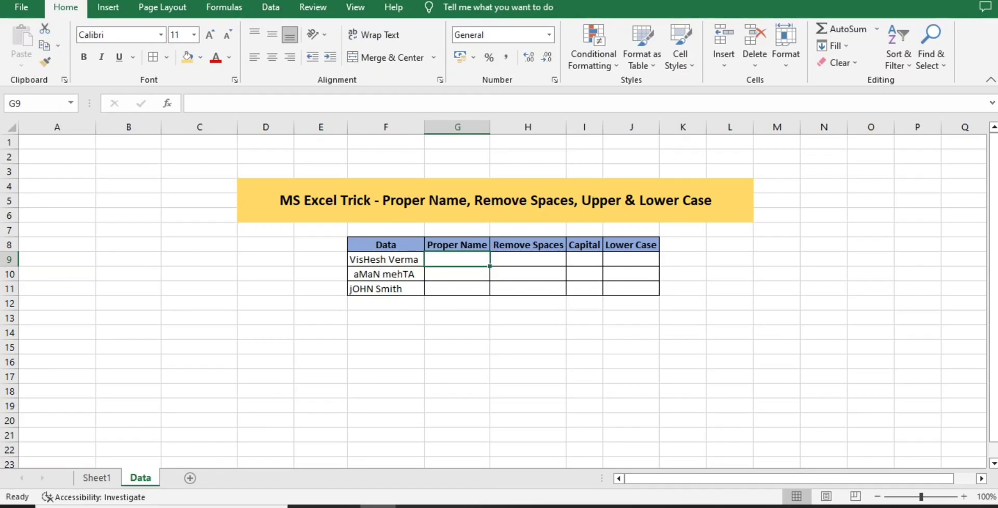
{"action": "type", "text": "="}
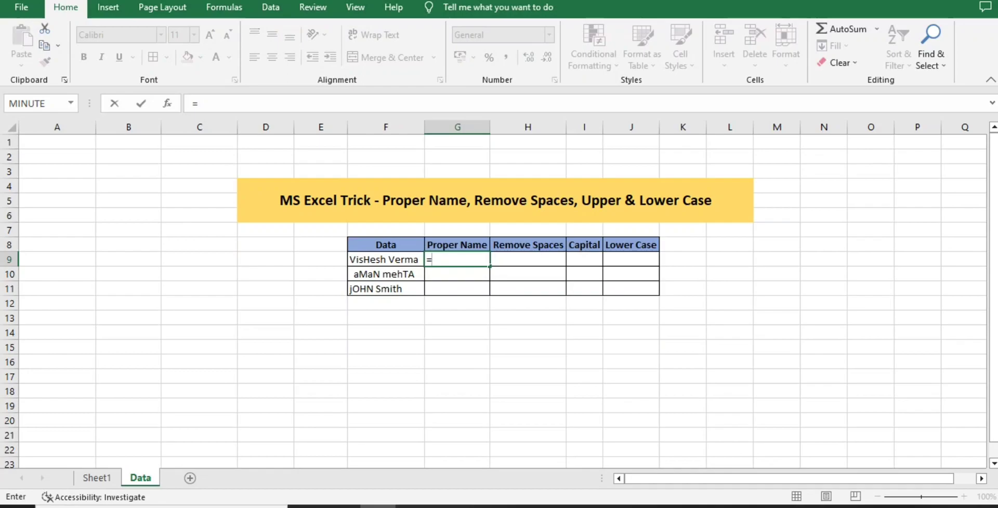
{"action": "type", "text": "proper("}
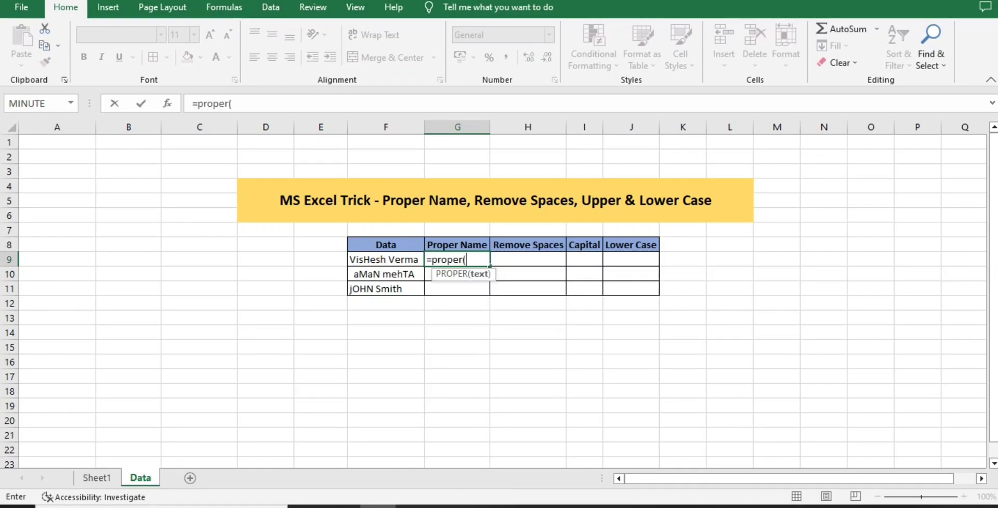
{"action": "key", "text": "Left"}
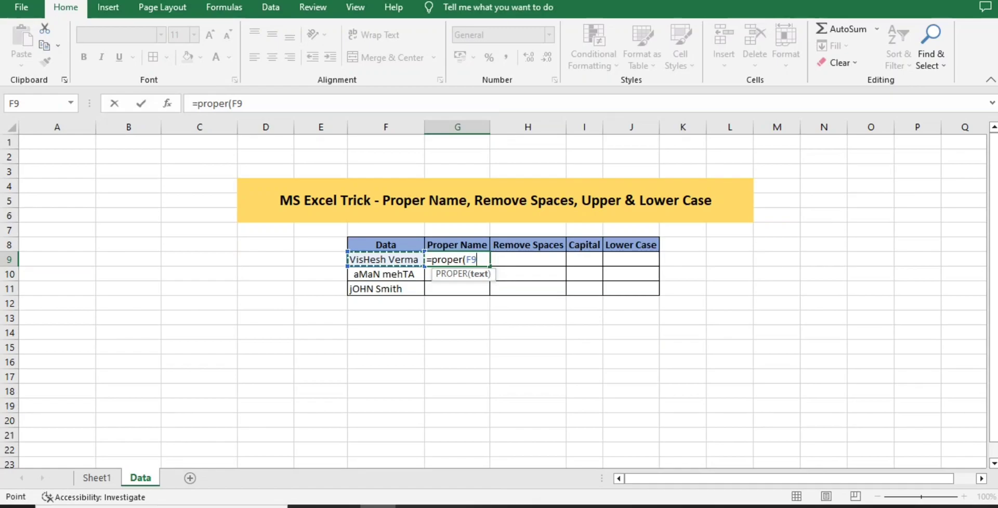
{"action": "type", "text": ")"}
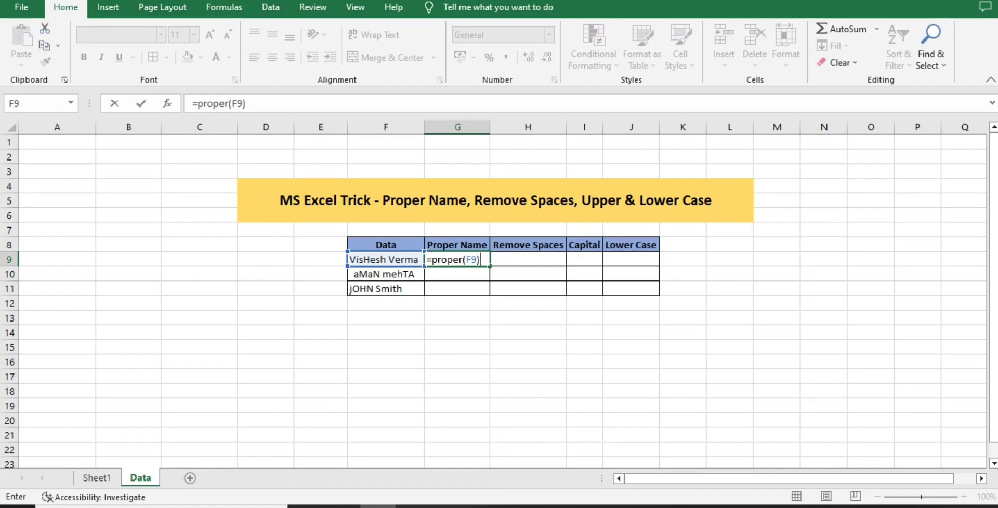
{"action": "key", "text": "Return"}
{"action": "key", "text": "Up"}
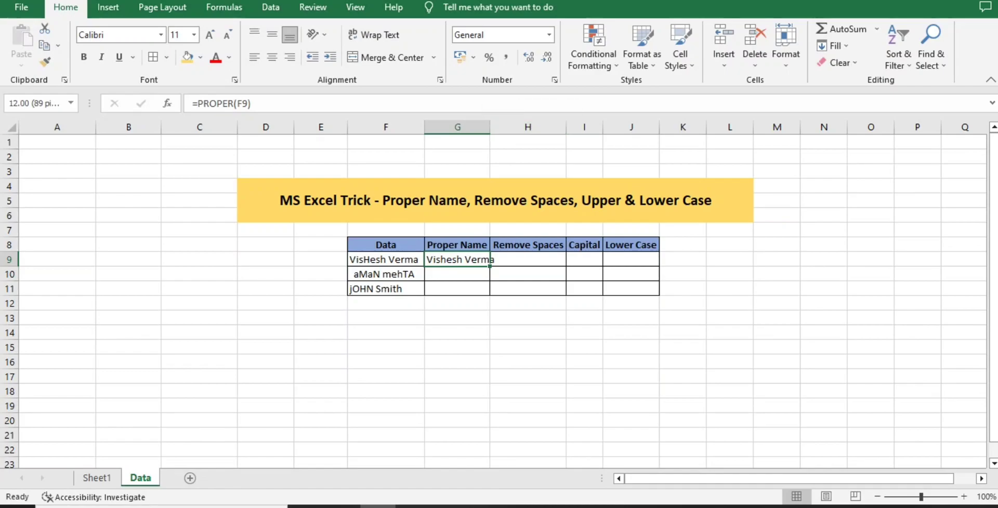
- AutoFit column G and fill the PROPER formula down to G11
{"action": "key", "text": "alt+h"}
{"action": "key", "text": "o"}
{"action": "key", "text": "i"}
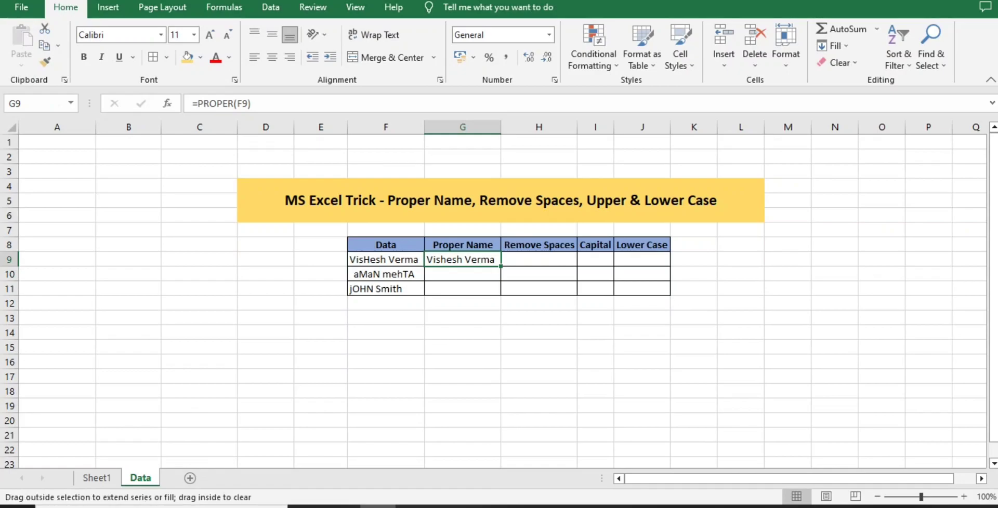
{"action": "left_click_drag", "start_coordinate": [501, 266], "coordinate": [500, 295]}
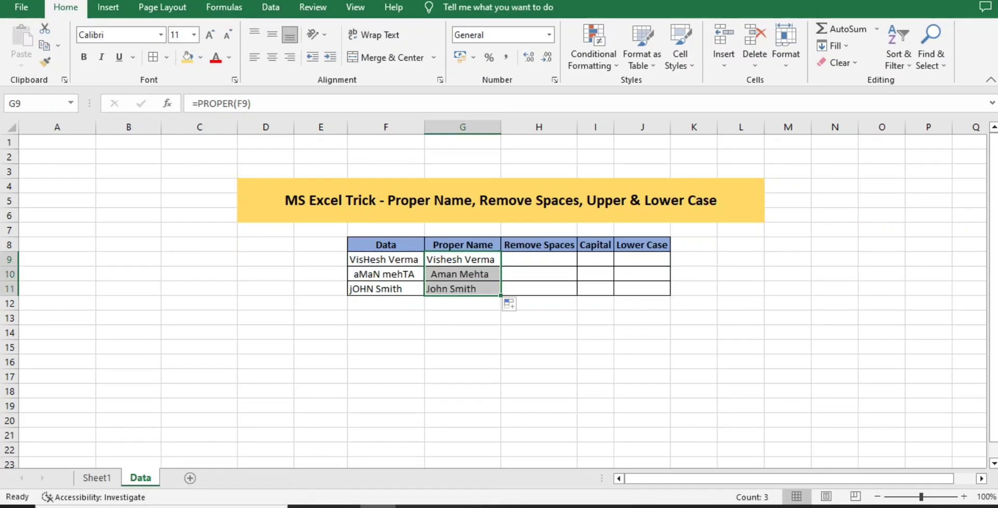
{"action": "key", "text": "Down"}
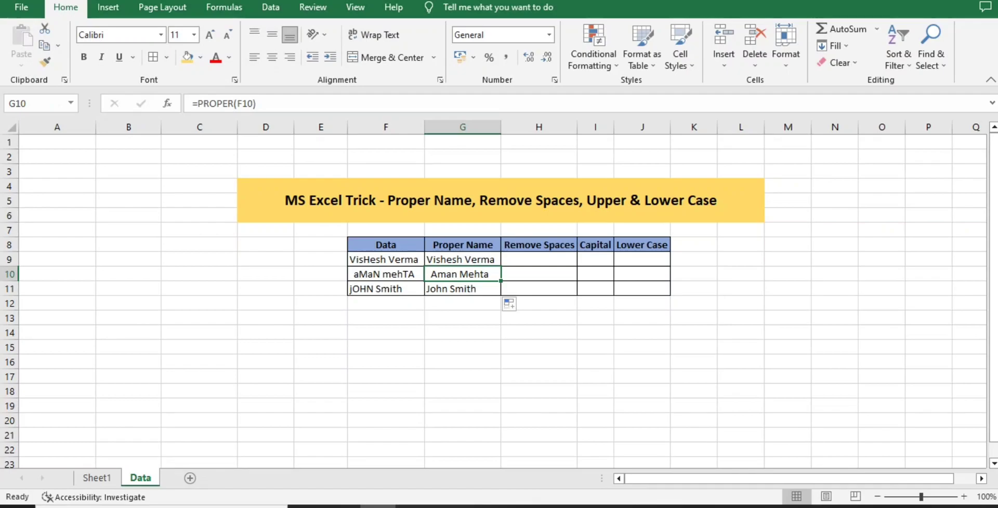
- Enter =TRIM(G9) in H9 to strip extra spaces from the first proper name
{"action": "key", "text": "Up"}
{"action": "key", "text": "Right"}
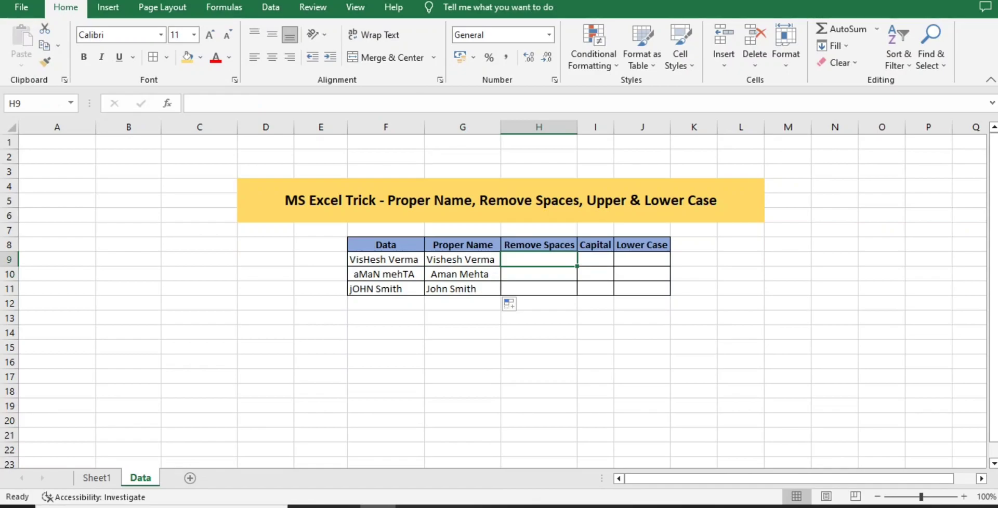
{"action": "type", "text": "=trim"}
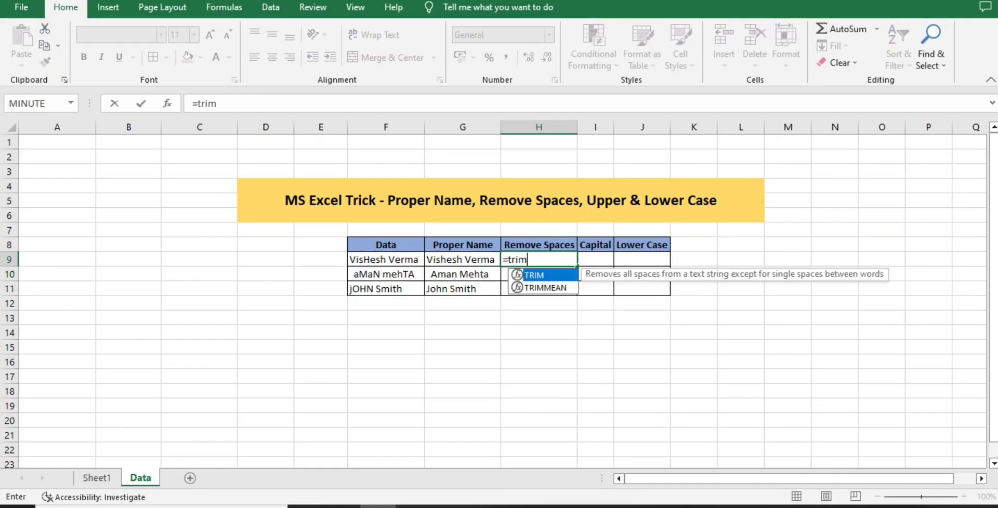
{"action": "type", "text": "("}
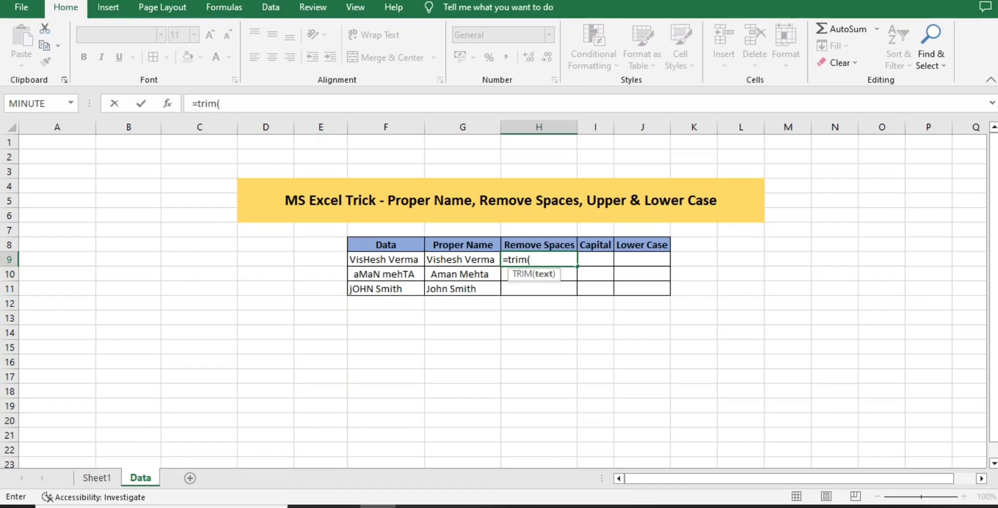
{"action": "left_click_drag", "start_coordinate": [467, 260], "coordinate": [494, 259]}
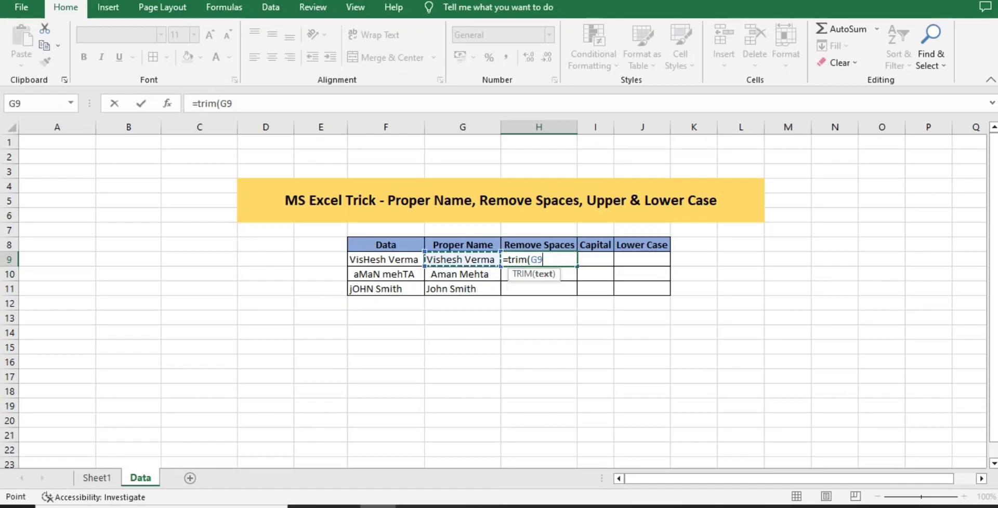
{"action": "key", "text": "Left"}
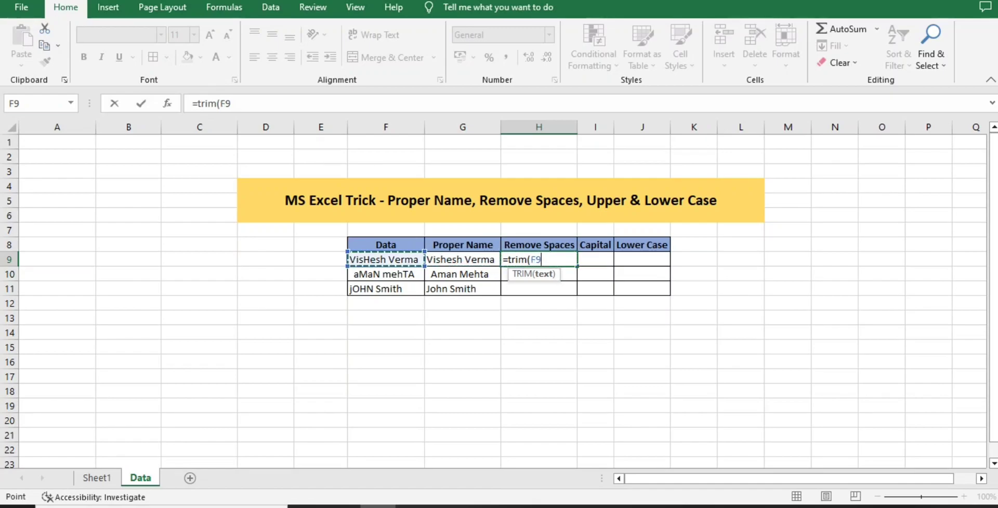
{"action": "key", "text": "Right"}
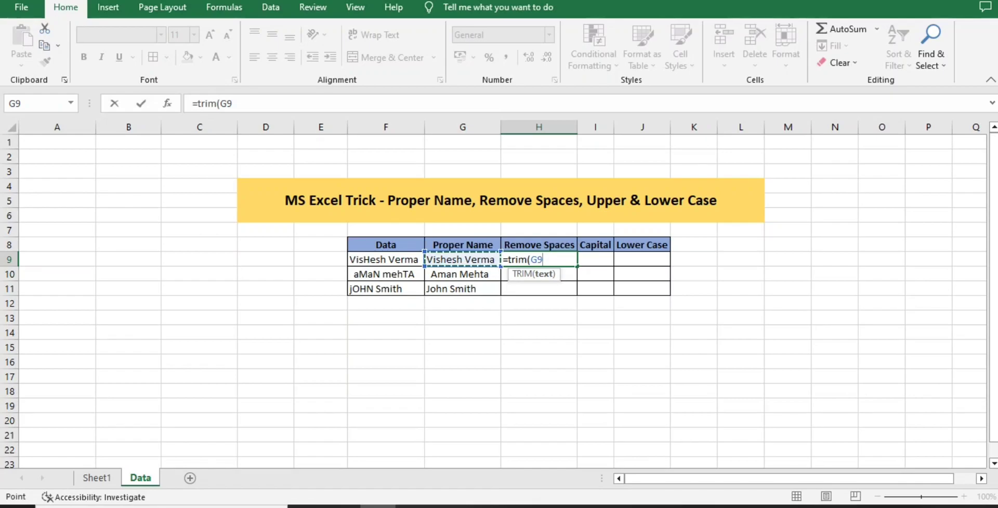
{"action": "type", "text": ")"}
{"action": "key", "text": "Return"}
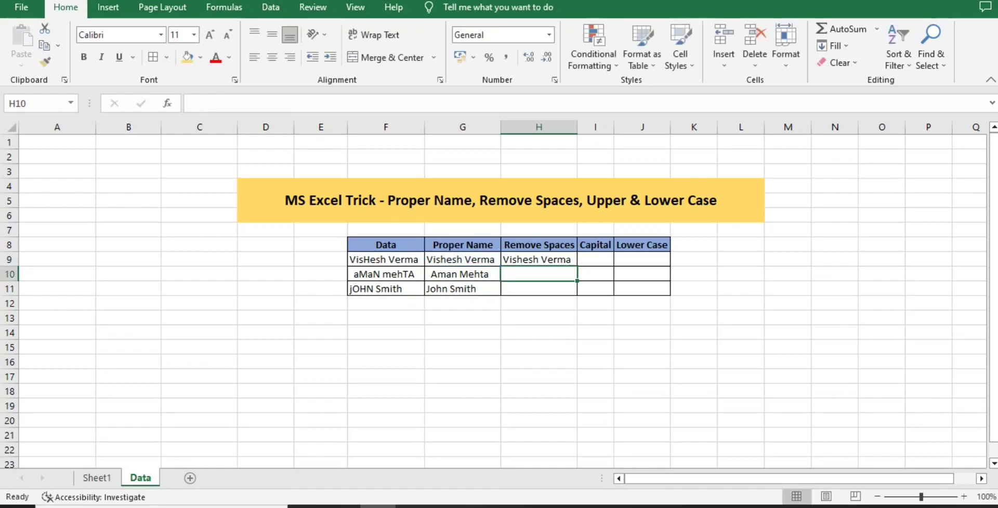
{"action": "key", "text": "Up"}
- Copy the TRIM formula from H9 into H10:H11
{"action": "key", "text": "ctrl+c"}
{"action": "key", "text": "shift+Down"}
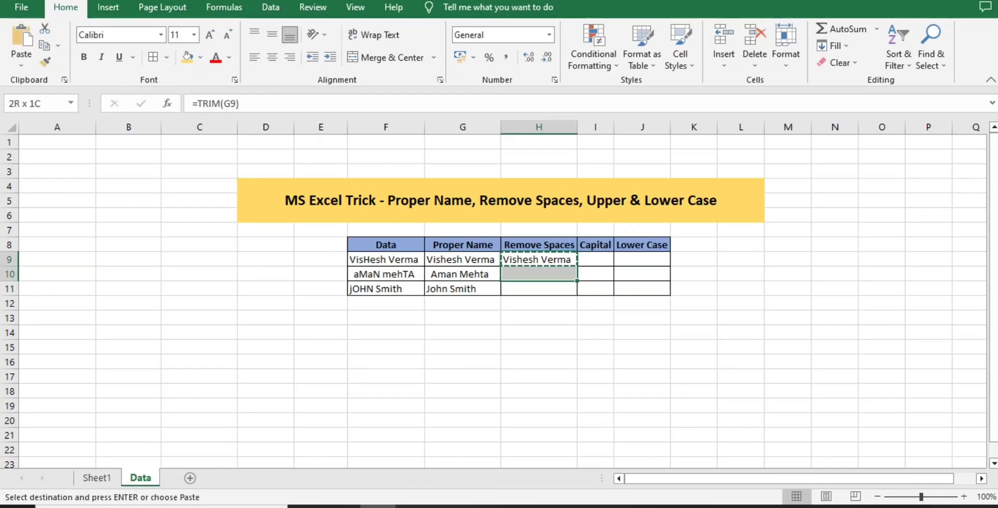
{"action": "key", "text": "shift+Down"}
{"action": "key", "text": "ctrl+v"}
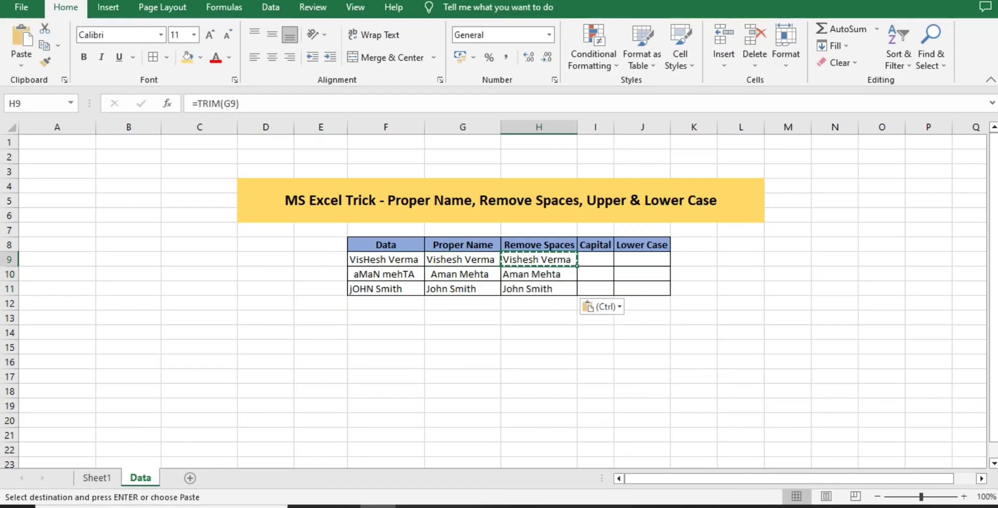
- Compare the original names in column F with the trimmed names in column H
{"action": "key", "text": "Right"}
{"action": "key", "text": "Right"}
{"action": "key", "text": "Left"}
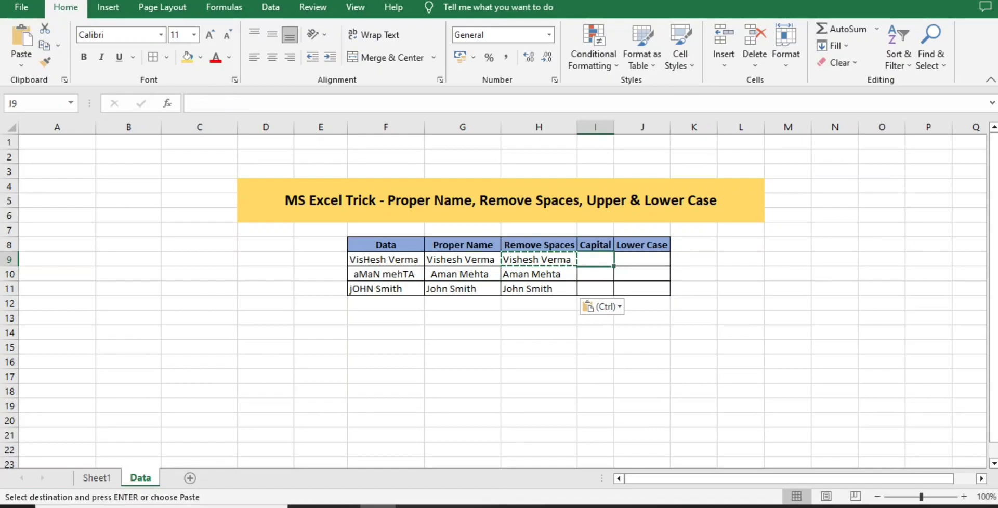
{"action": "key", "text": "Left"}
{"action": "key", "text": "Left"}
{"action": "key", "text": "Left"}
{"action": "key", "text": "shift+Down"}
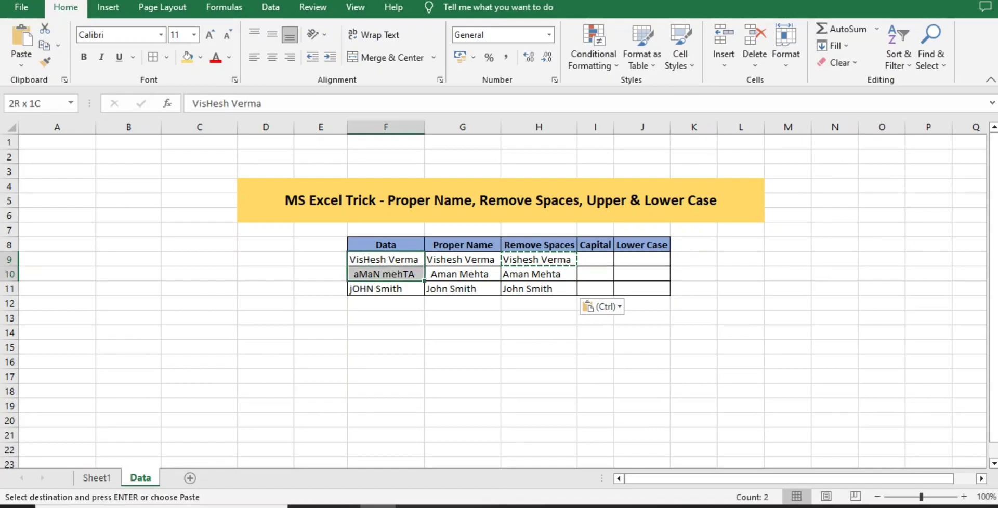
{"action": "key", "text": "shift+Down"}
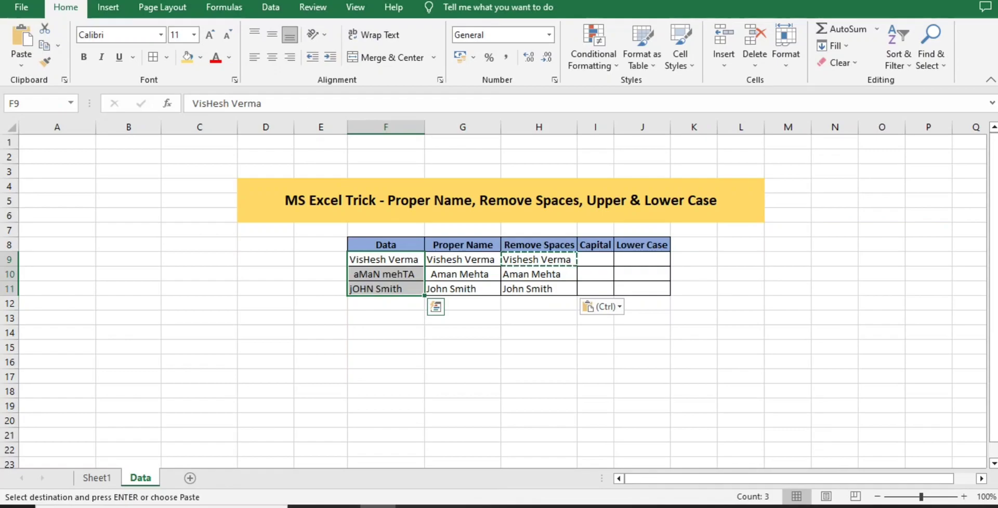
{"action": "key", "text": "Right"}
{"action": "key", "text": "Right"}
{"action": "key", "text": "shift+Down"}
{"action": "key", "text": "shift+Down"}
{"action": "key", "text": "shift+Down"}
{"action": "key", "text": "shift+Up"}
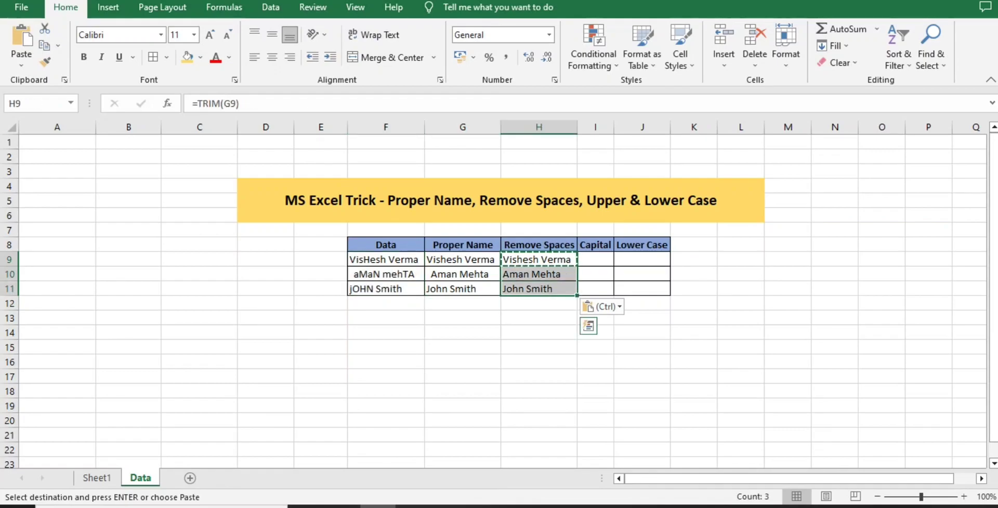
{"action": "key", "text": "Right"}
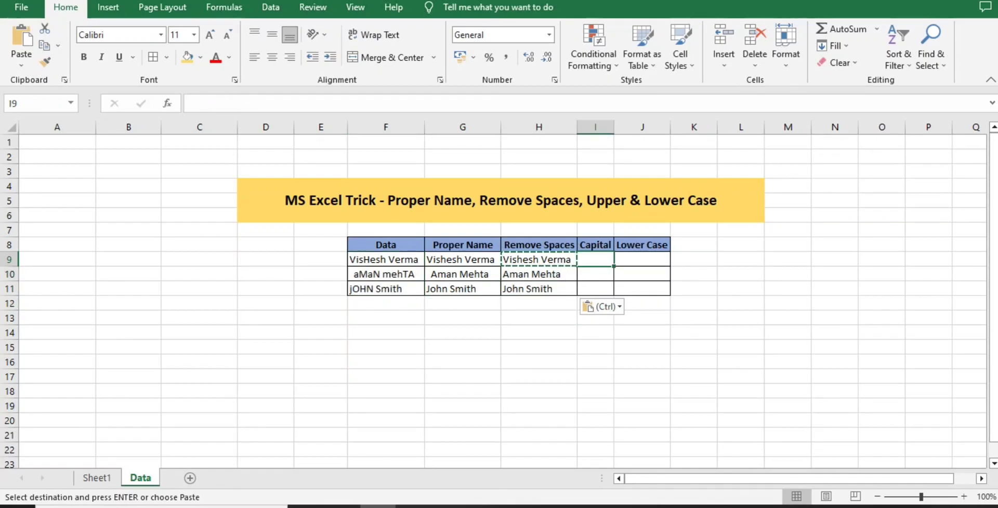
- Enter =UPPER(H9) in I9 to capitalise the first trimmed name
{"action": "type", "text": "="}
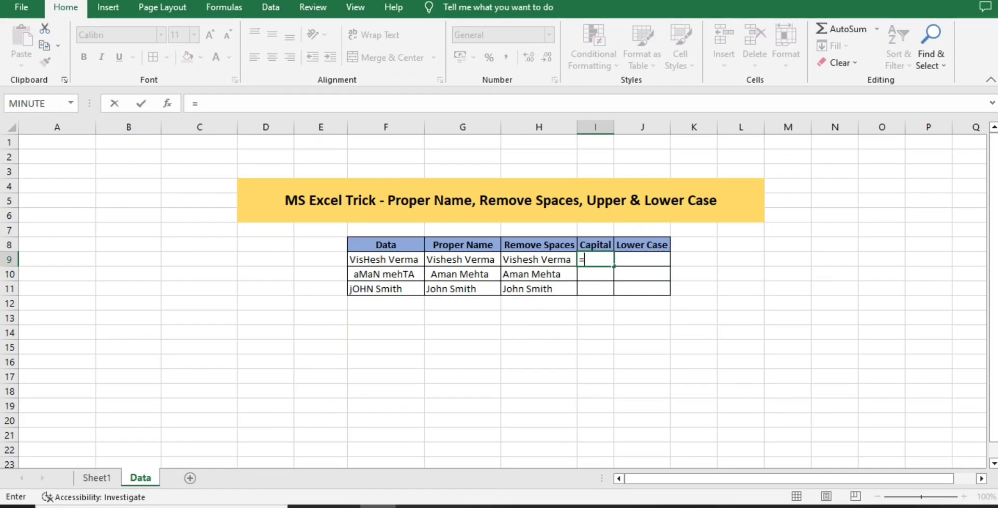
{"action": "type", "text": "upper"}
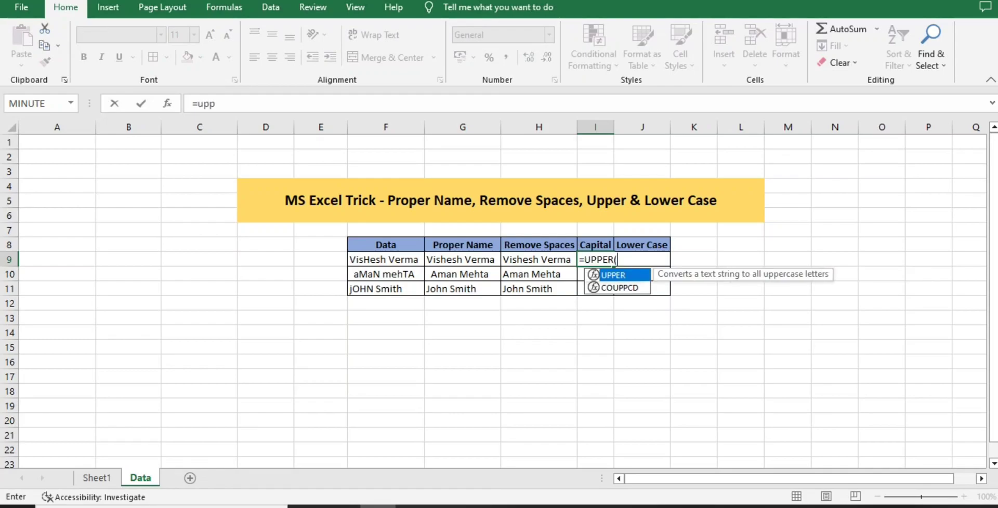
{"action": "key", "text": "Tab"}
{"action": "key", "text": "Left"}
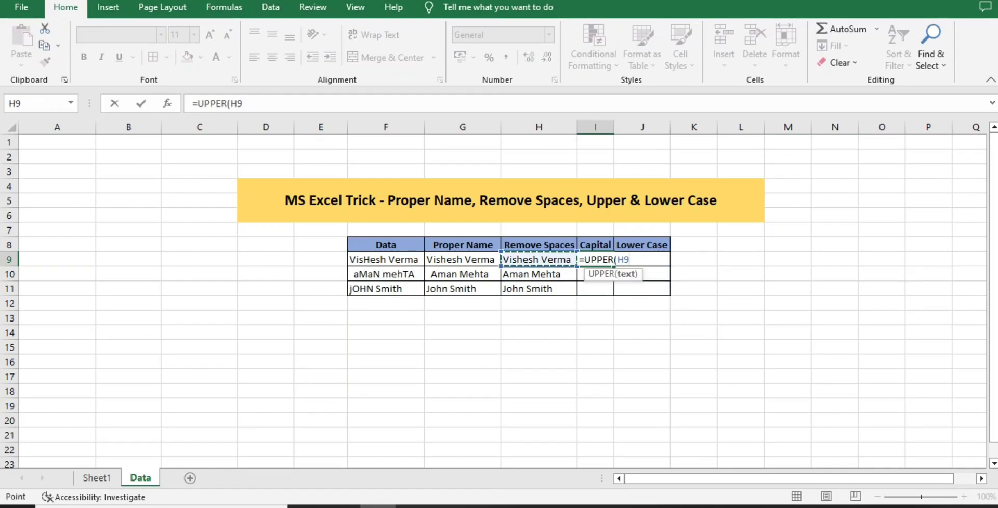
{"action": "type", "text": ")"}
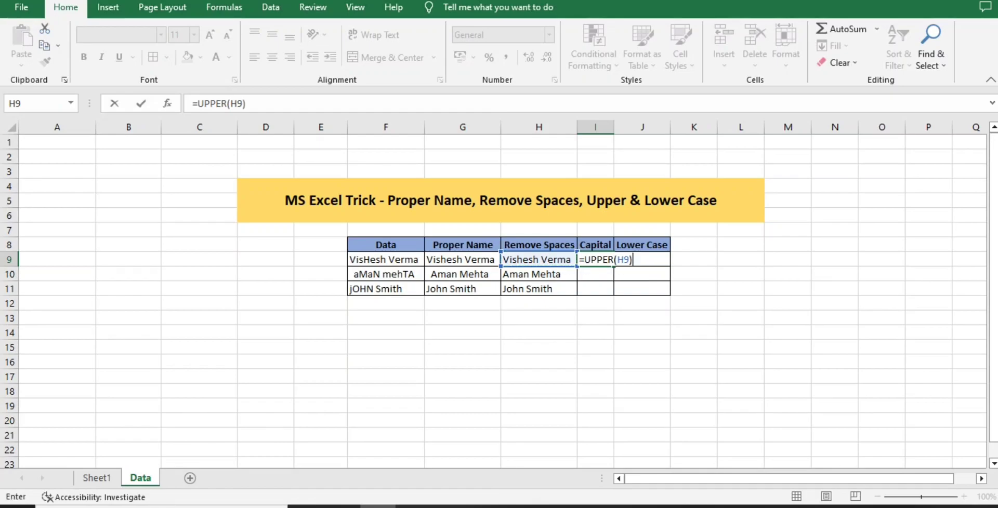
{"action": "key", "text": "Return"}
- Copy the UPPER formula into I10:I11 and AutoFit column I
{"action": "key", "text": "Up"}
{"action": "key", "text": "ctrl+c"}
{"action": "key", "text": "shift+Down"}
{"action": "key", "text": "shift+Down"}
{"action": "key", "text": "ctrl+v"}
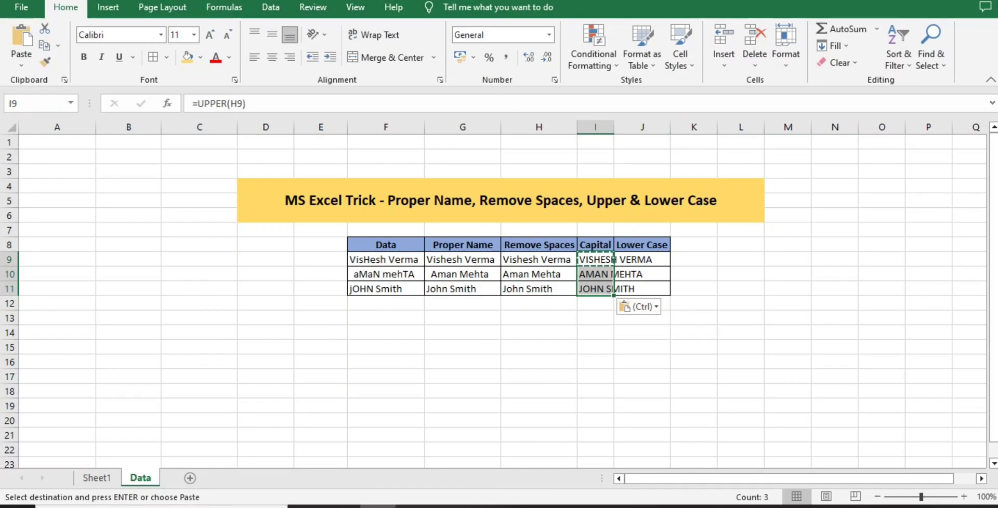
{"action": "key", "text": "alt+h"}
{"action": "key", "text": "o"}
{"action": "key", "text": "i"}
{"action": "key", "text": "Right"}
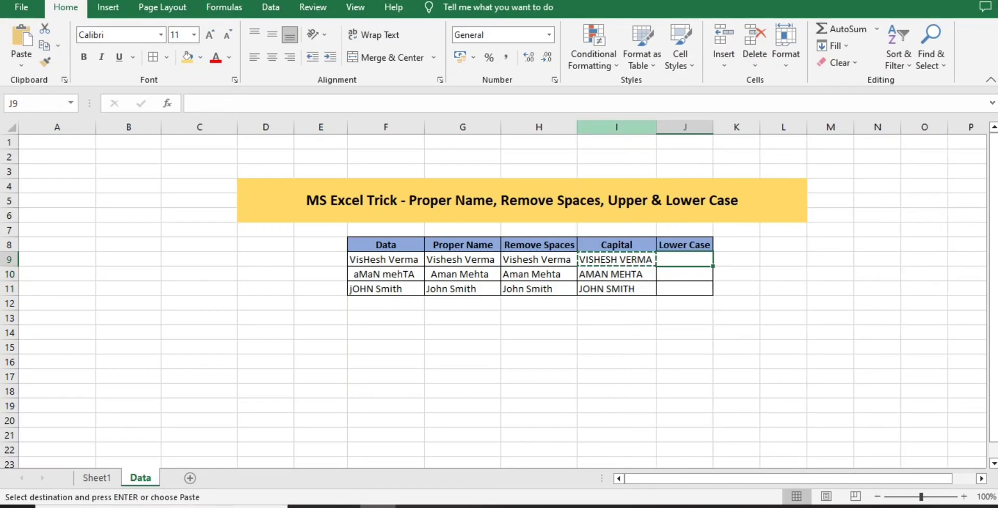
- Enter a first LOWER formula in J9 and paste it into J10:J11
{"action": "type", "text": "="}
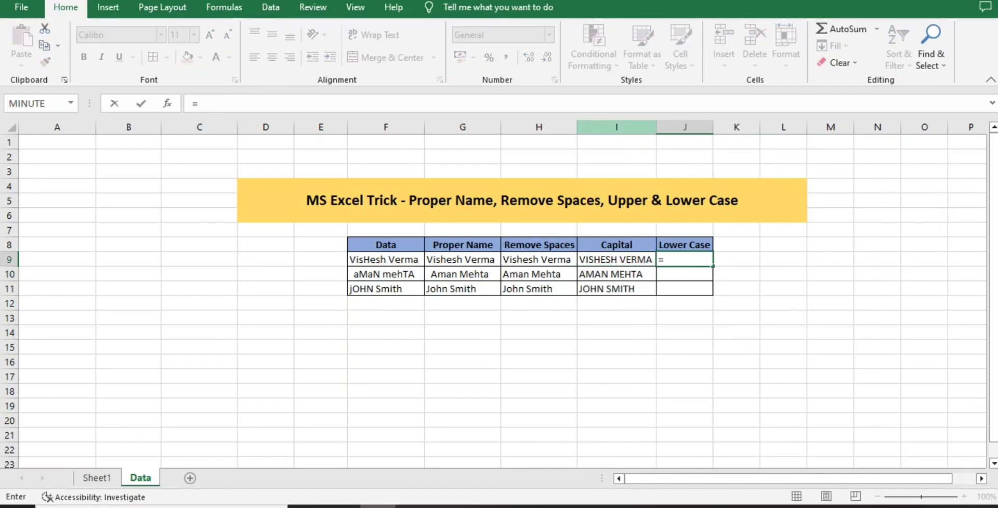
{"action": "type", "text": "lower("}
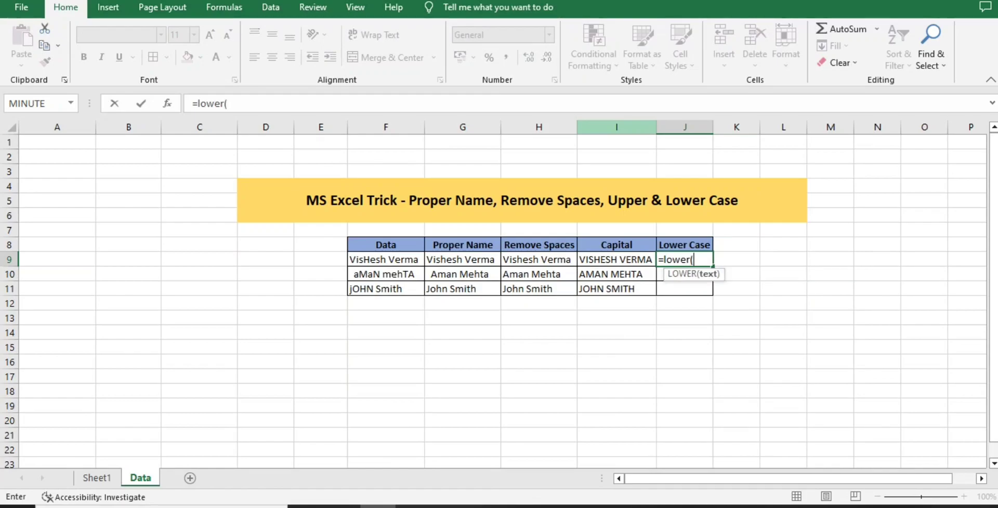
{"action": "key", "text": "Left"}
{"action": "key", "text": "Left"}
{"action": "key", "text": "Left"}
{"action": "key", "text": "Left"}
{"action": "key", "text": "Left"}
{"action": "key", "text": "Right"}
{"action": "key", "text": "Right"}
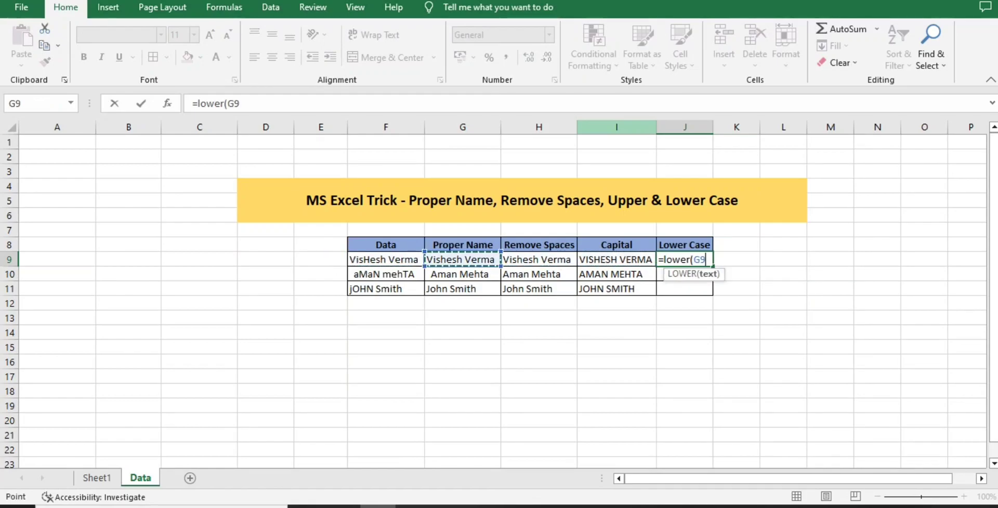
{"action": "key", "text": "Right"}
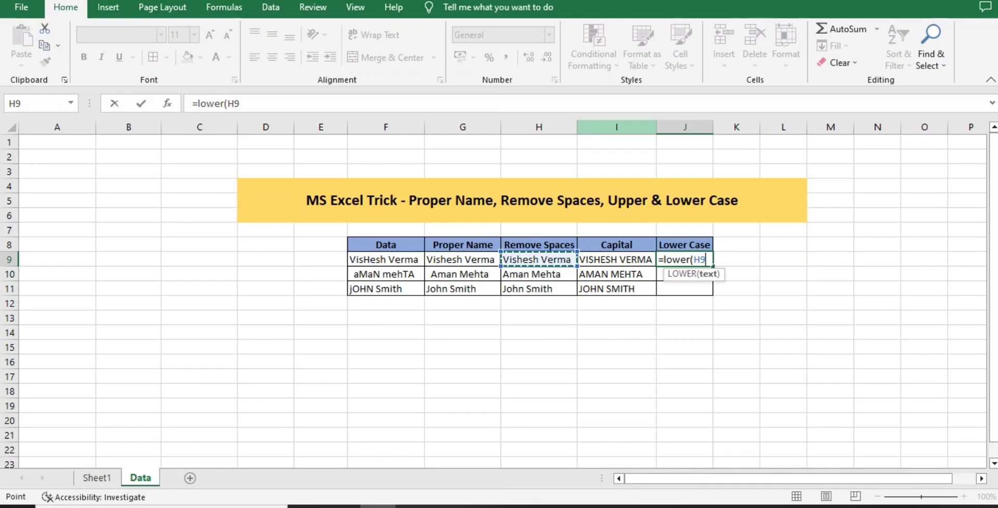
{"action": "type", "text": ")"}
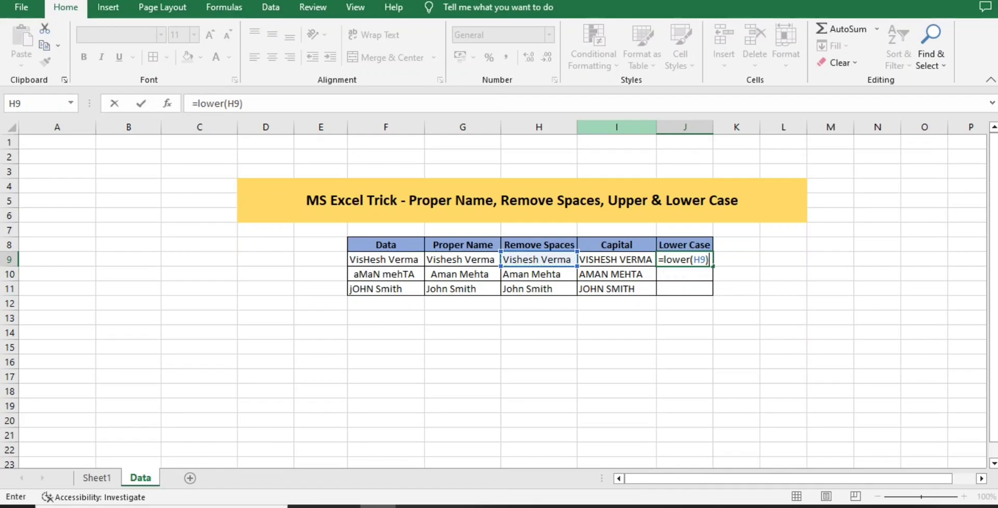
{"action": "key", "text": "Return"}
{"action": "key", "text": "Up"}
{"action": "key", "text": "ctrl+c"}
{"action": "left_click_drag", "start_coordinate": [684, 260], "coordinate": [685, 289]}
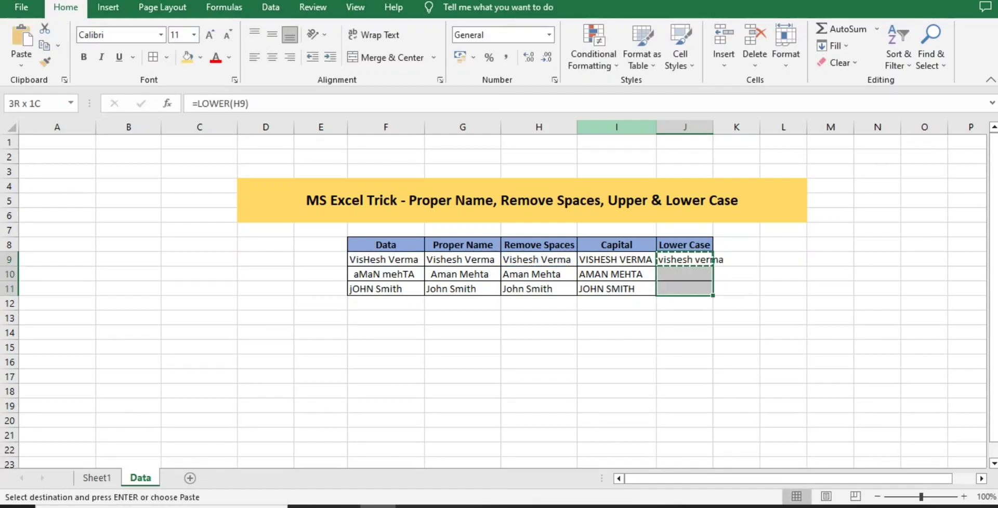
{"action": "key", "text": "ctrl+v"}
{"action": "key", "text": "Left"}
{"action": "key", "text": "Right"}
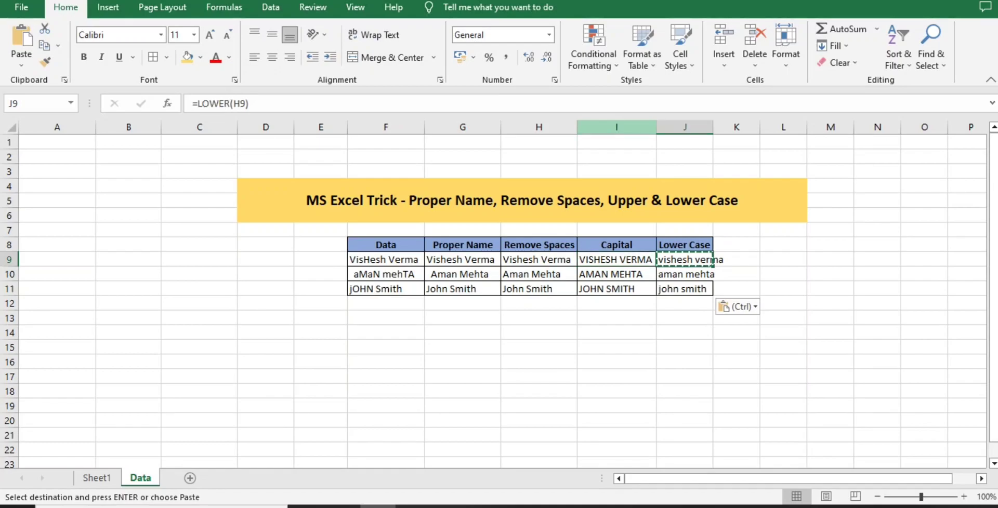
- Rewrite J9 as =LOWER(I9) and copy it down the Lower Case column
{"action": "key", "text": "Escape"}
{"action": "type", "text": "=lo"}
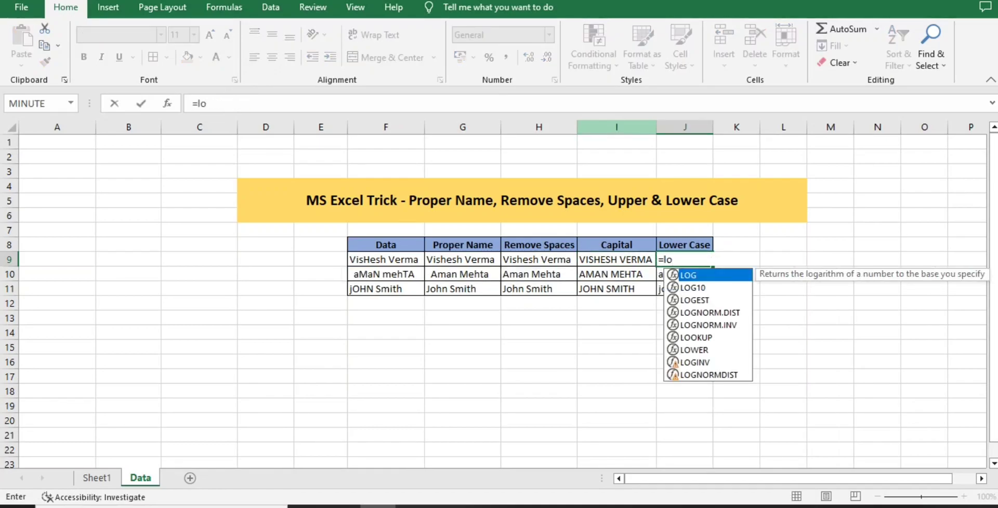
{"action": "type", "text": "wer("}
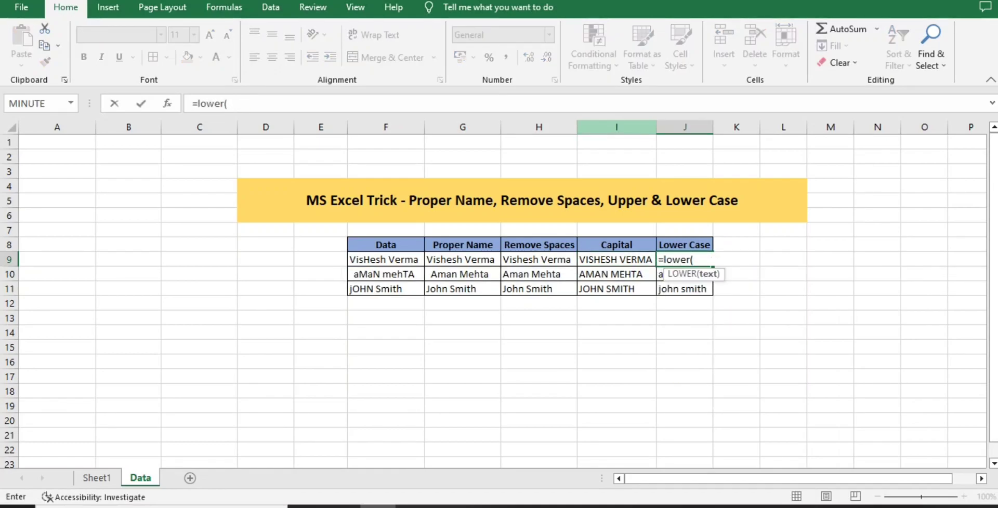
{"action": "key", "text": "Left"}
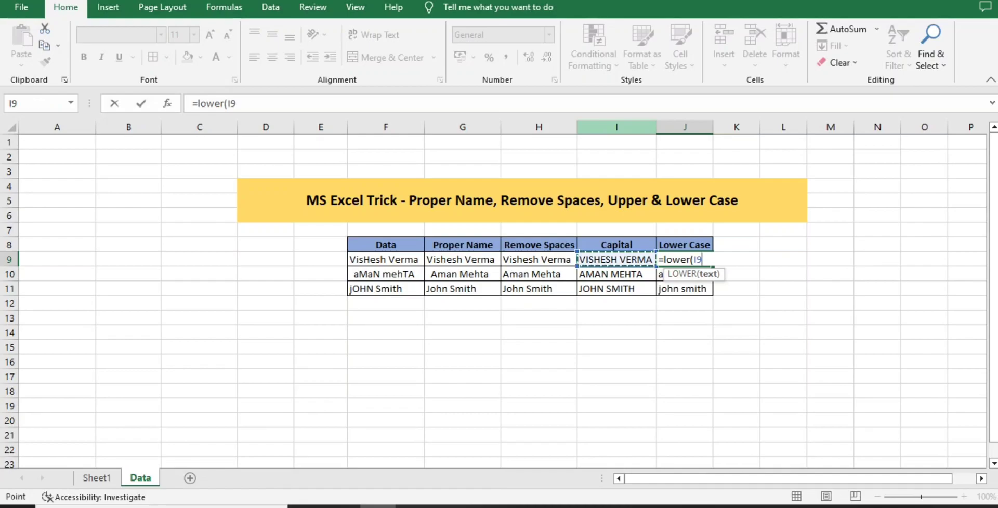
{"action": "type", "text": ")"}
{"action": "key", "text": "Return"}
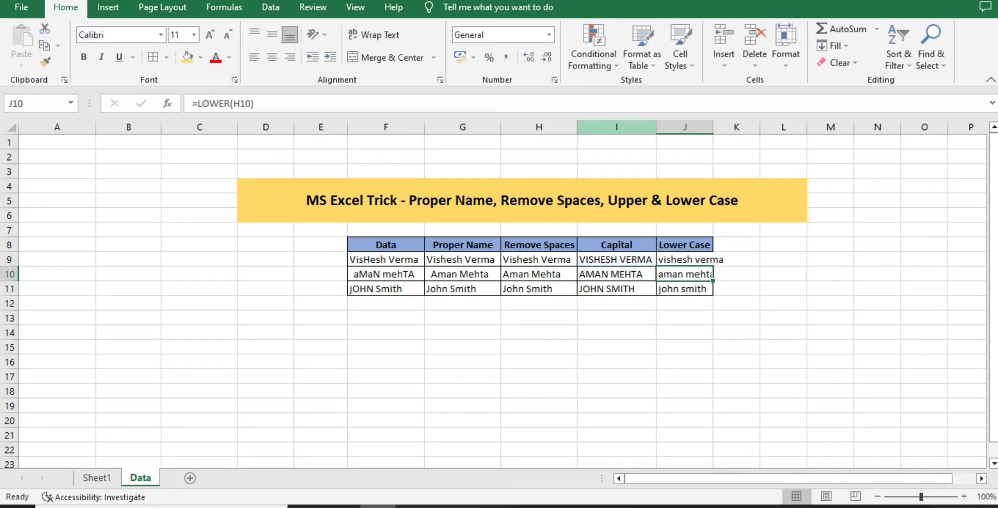
{"action": "key", "text": "Up"}
{"action": "key", "text": "ctrl+c"}
{"action": "key", "text": "shift+Down"}
{"action": "key", "text": "shift+Down"}
{"action": "key", "text": "ctrl+v"}
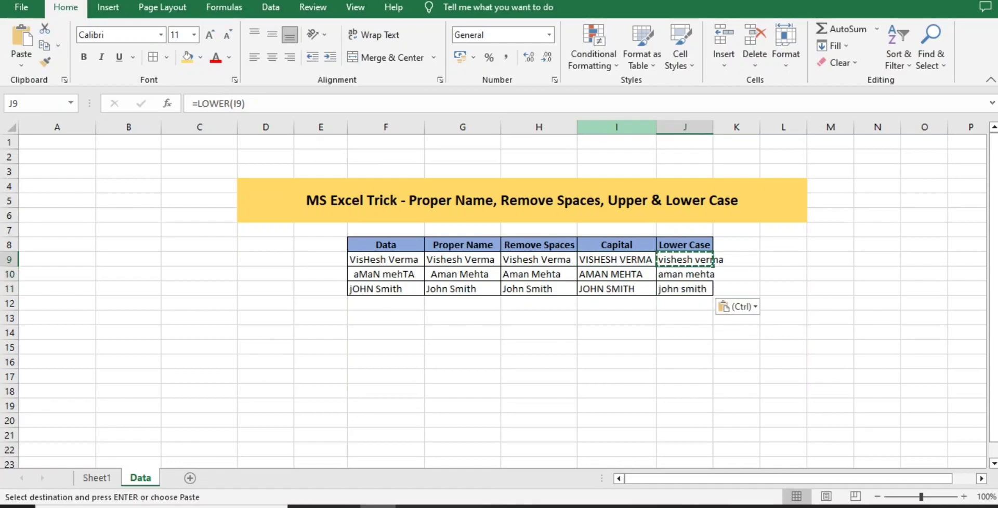
- Drag column J's border wider, select the F8:J11 table and clear the copy marquee
{"action": "left_click_drag", "start_coordinate": [712, 127], "coordinate": [727, 127]}
{"action": "key", "text": "Left"}
{"action": "key", "text": "Left"}
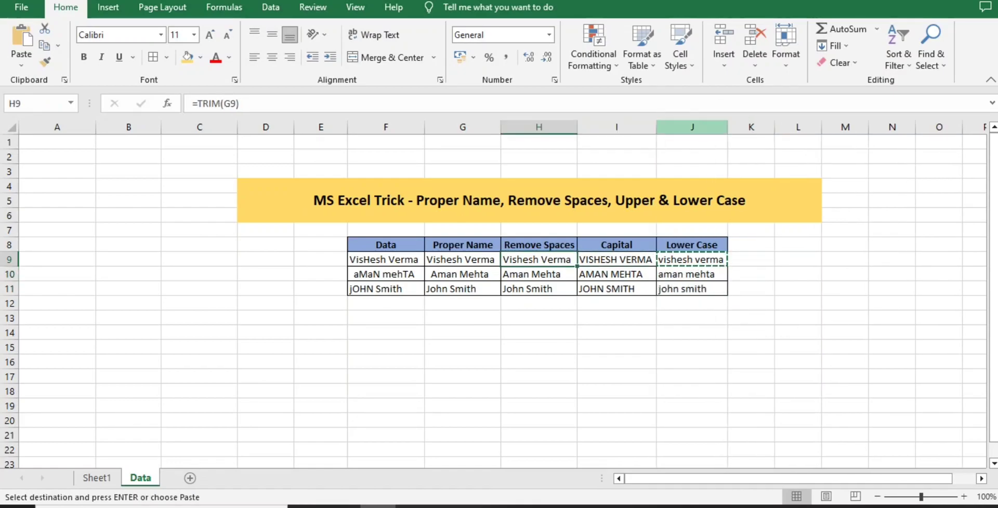
{"action": "key", "text": "Left"}
{"action": "key", "text": "Left"}
{"action": "key", "text": "Up"}
{"action": "key", "text": "ctrl+shift+Down"}
{"action": "key", "text": "ctrl+shift+Right"}
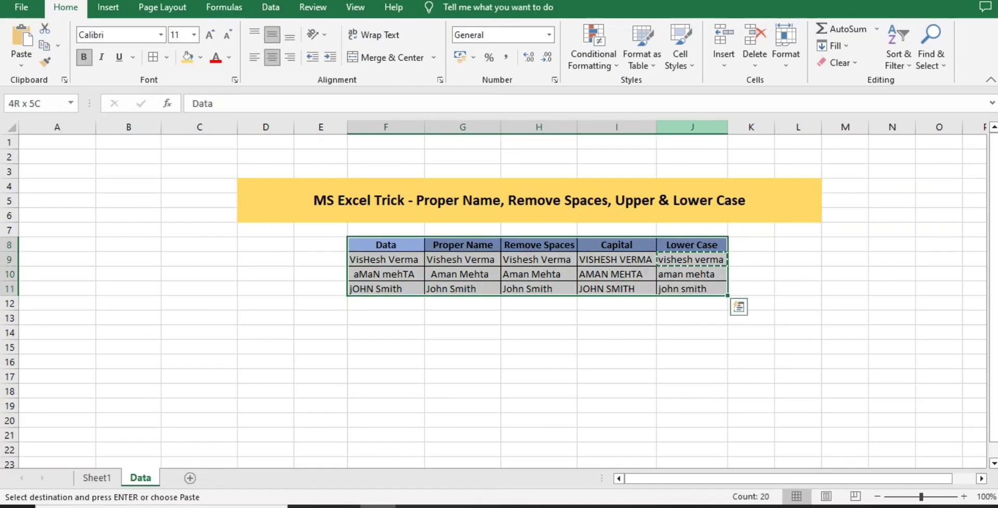
{"action": "key", "text": "Escape"}
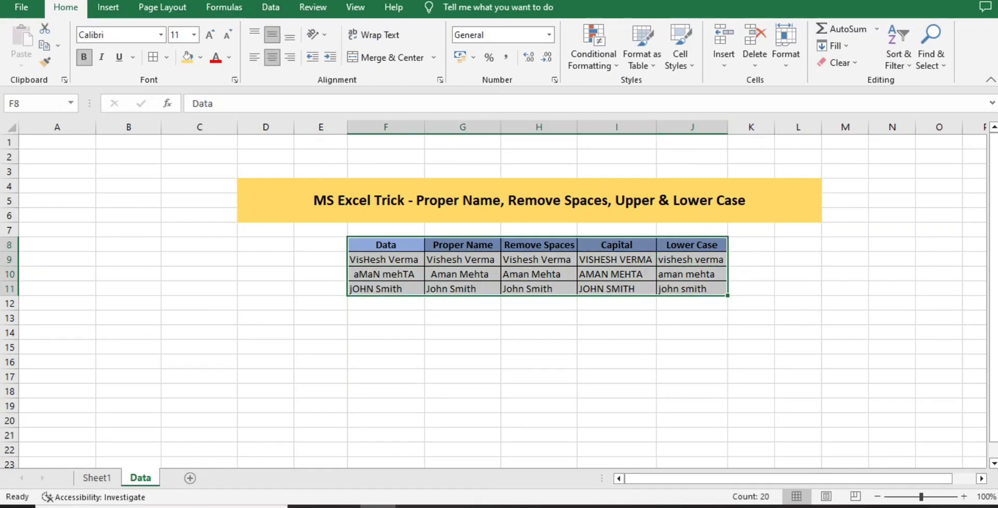